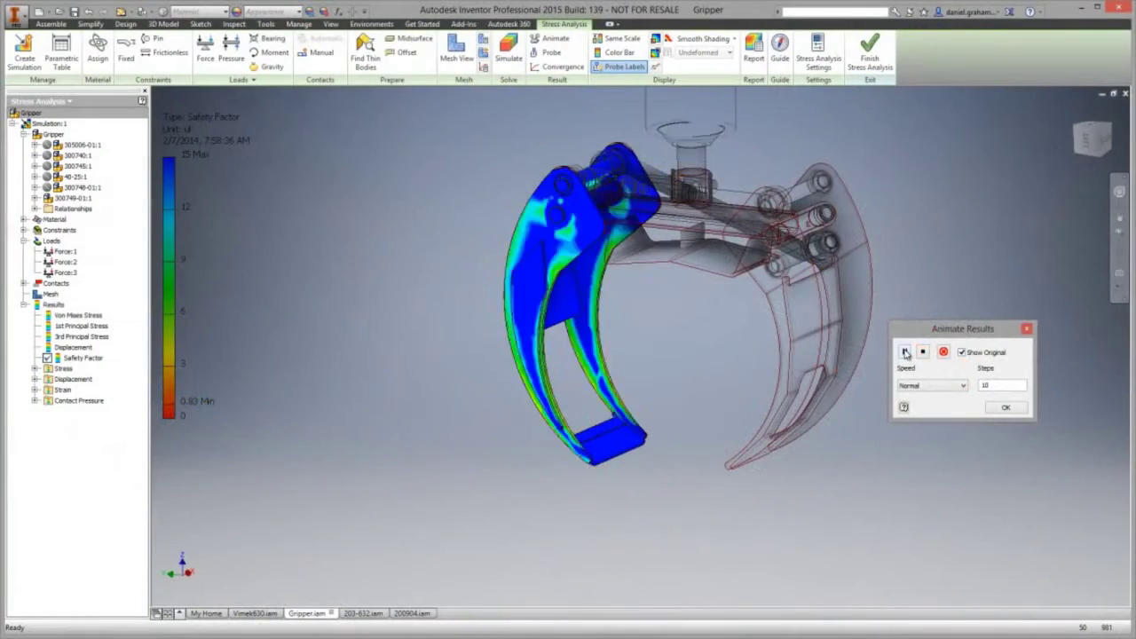
Step: Play the Safety Factor stress animation for the gripper in Animate Results
{"action": "left_click", "coordinate": [905, 353]}
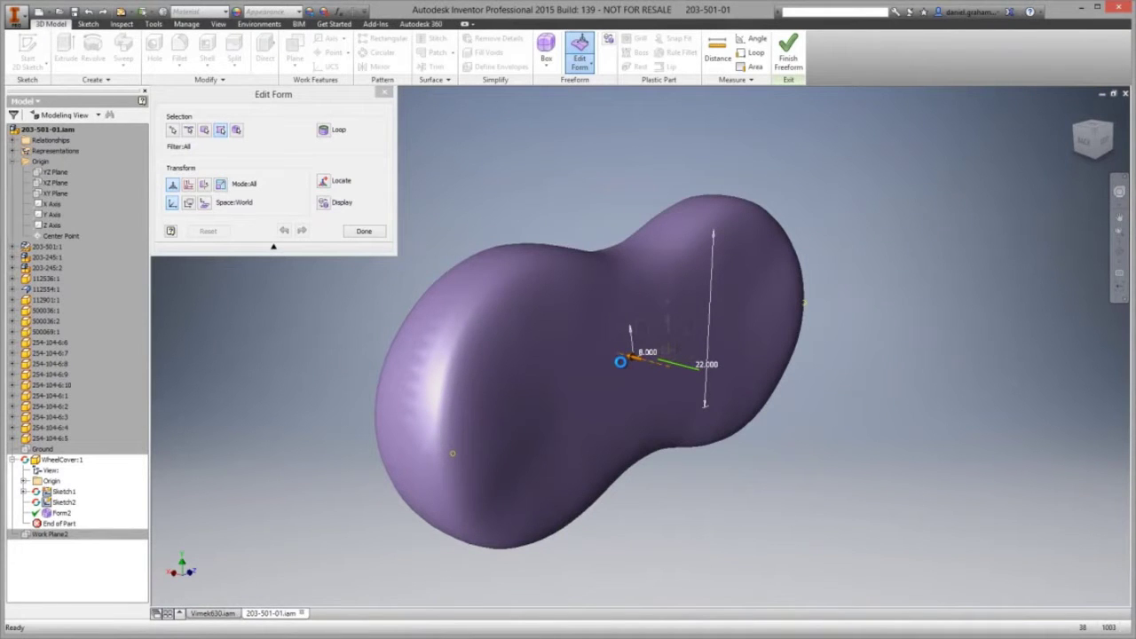
Step: Fillet the notch edges on the red wheel cover with radius 1
{"action": "left_click", "coordinate": [620, 361]}
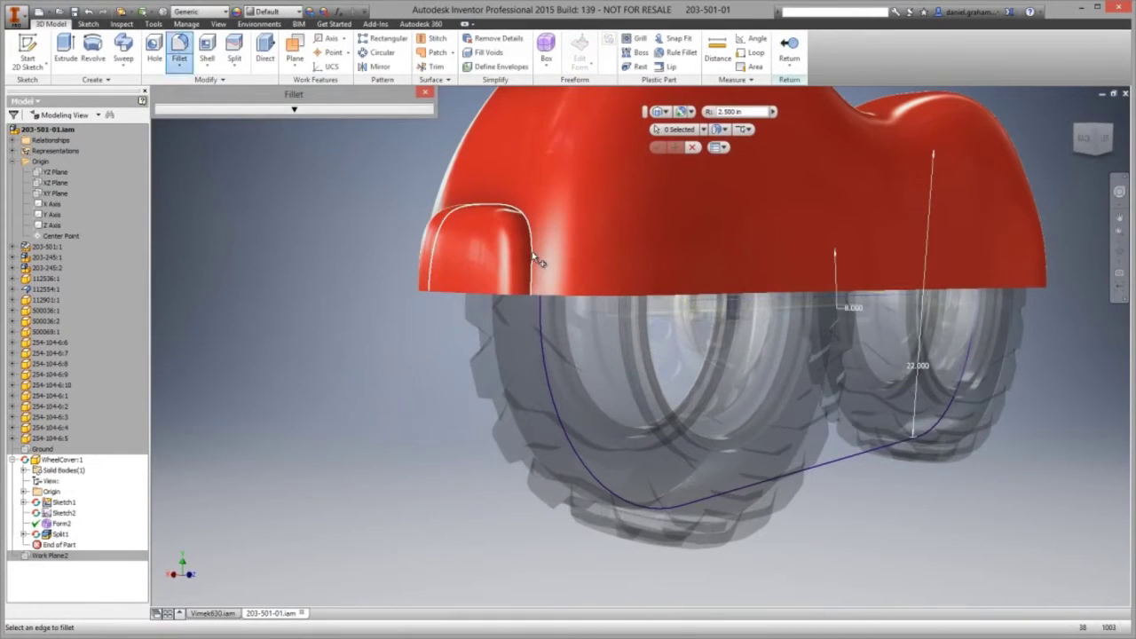
{"action": "left_click", "coordinate": [532, 253]}
{"action": "type", "text": "1"}
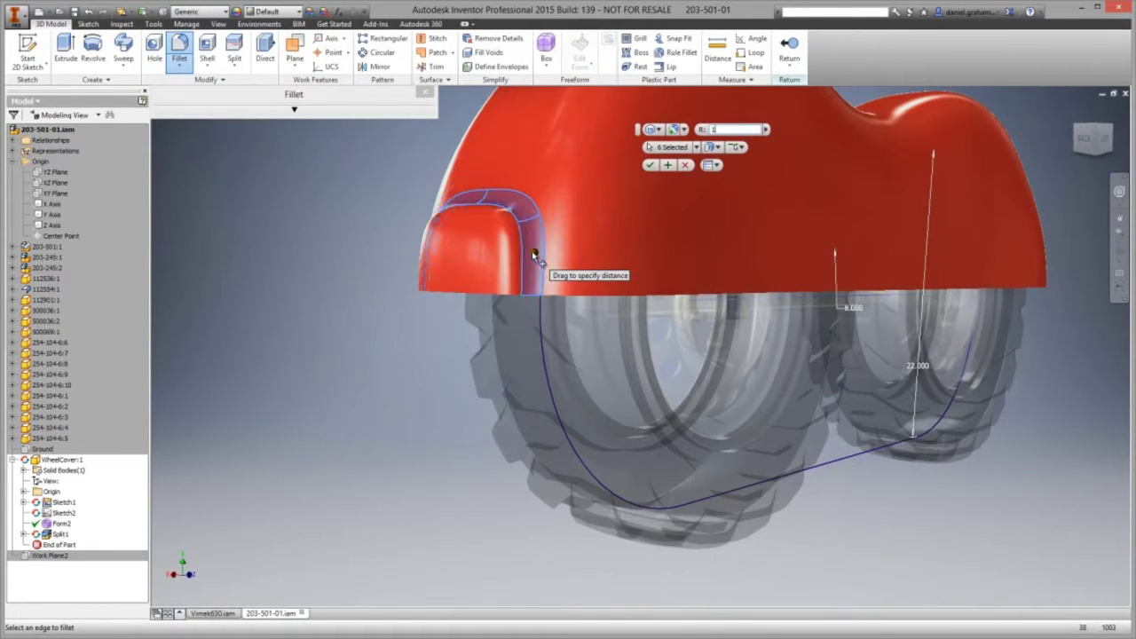
{"action": "left_click", "coordinate": [650, 166]}
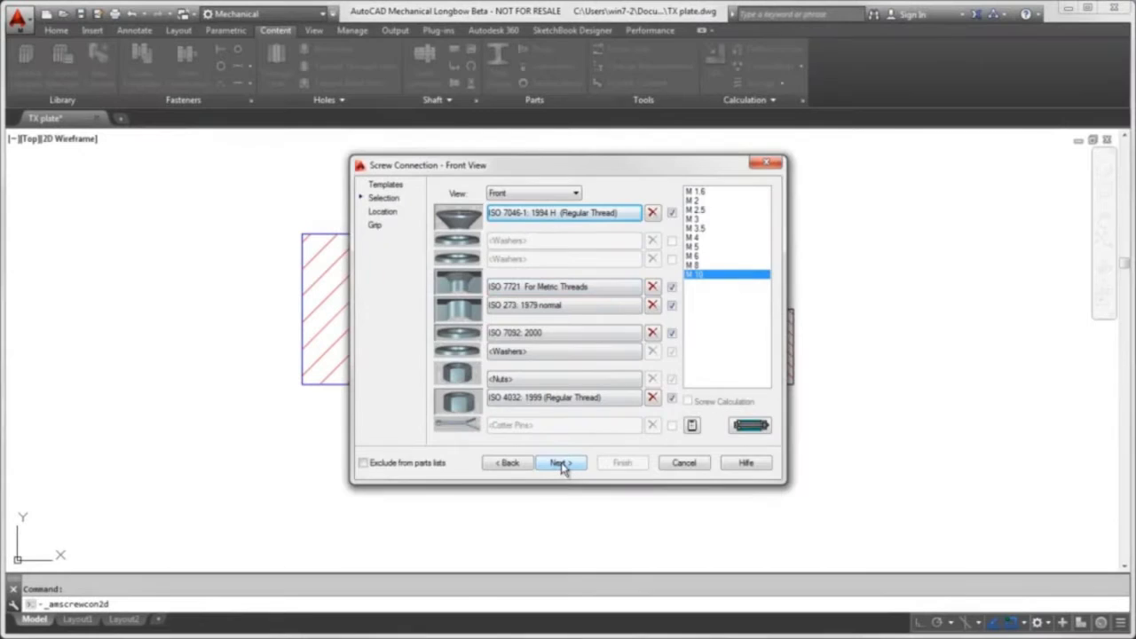
Step: Insert the M10 ISO screw connection through both hatched plates at the hole points
{"action": "left_click", "coordinate": [562, 464]}
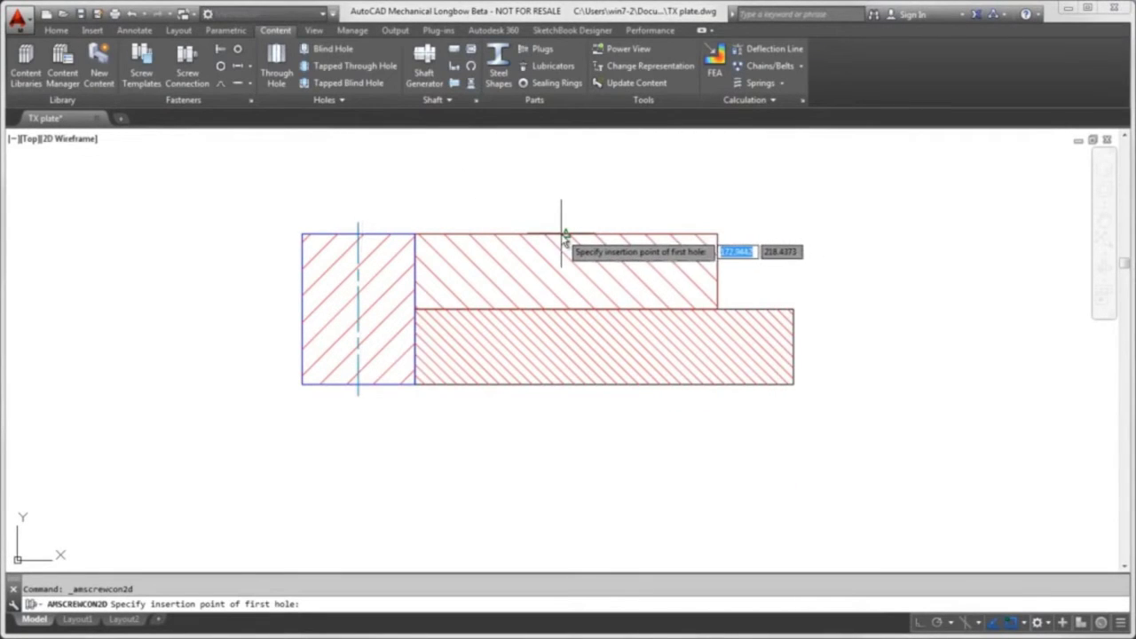
{"action": "left_click", "coordinate": [565, 234]}
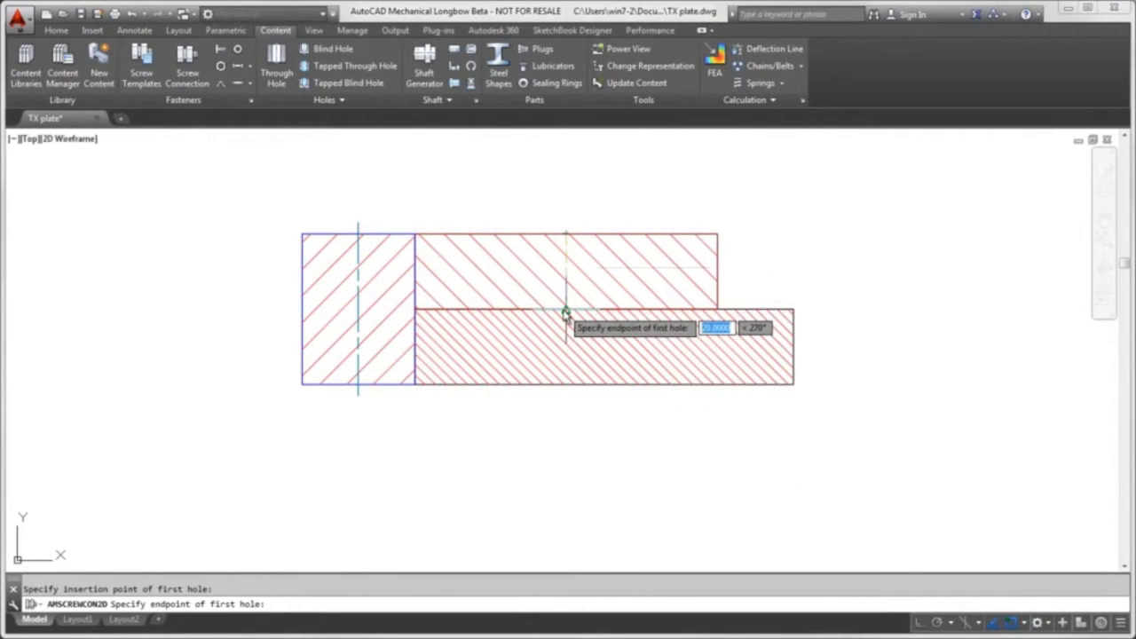
{"action": "left_click", "coordinate": [565, 310]}
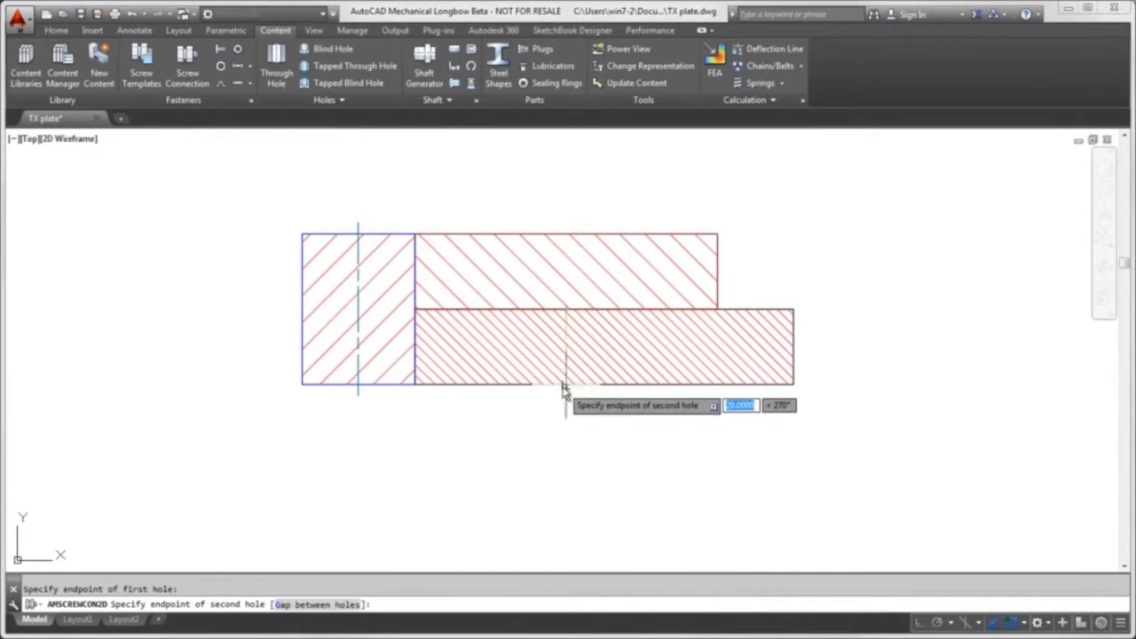
{"action": "left_click", "coordinate": [565, 385]}
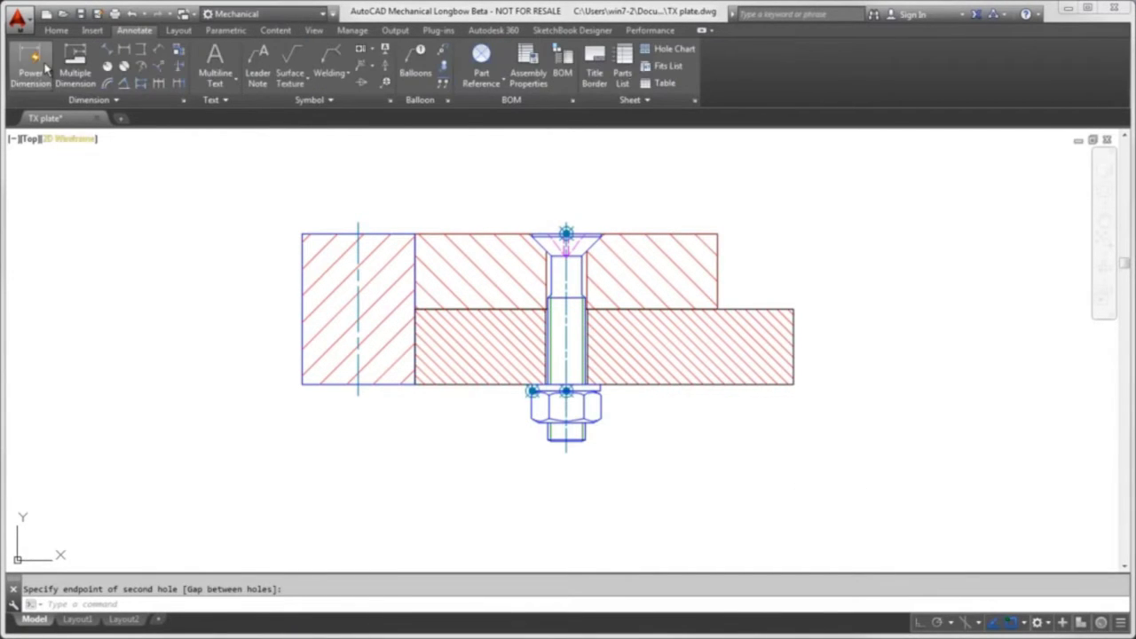
Step: Add a 40 vertical Power Dimension left of the plates
{"action": "left_click", "coordinate": [46, 70]}
{"action": "left_click", "coordinate": [302, 322]}
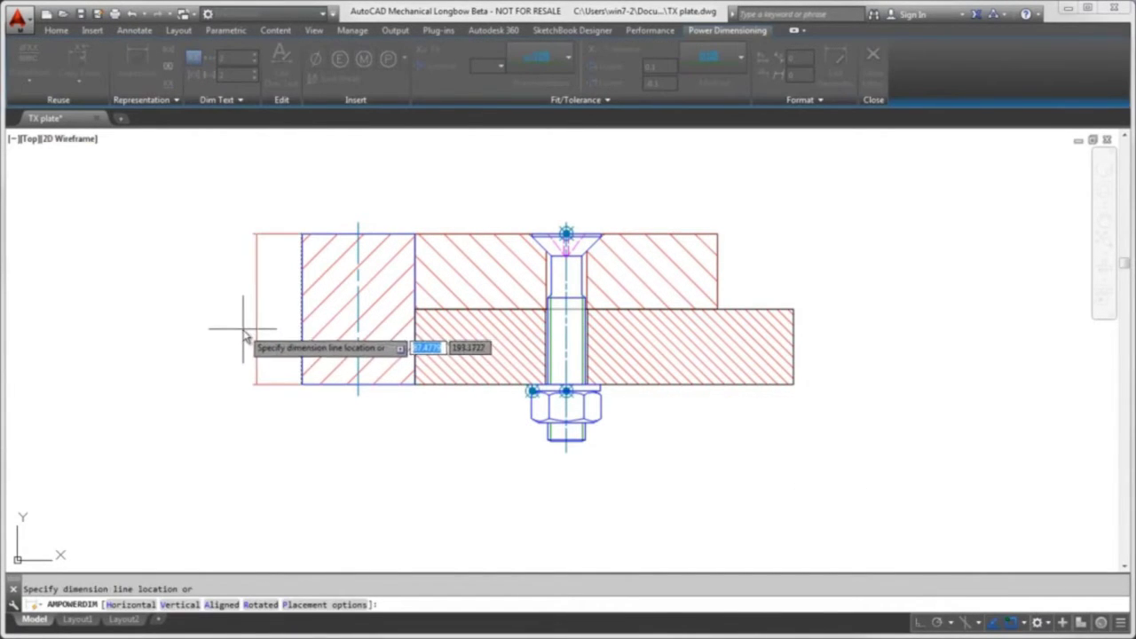
{"action": "left_click", "coordinate": [243, 328]}
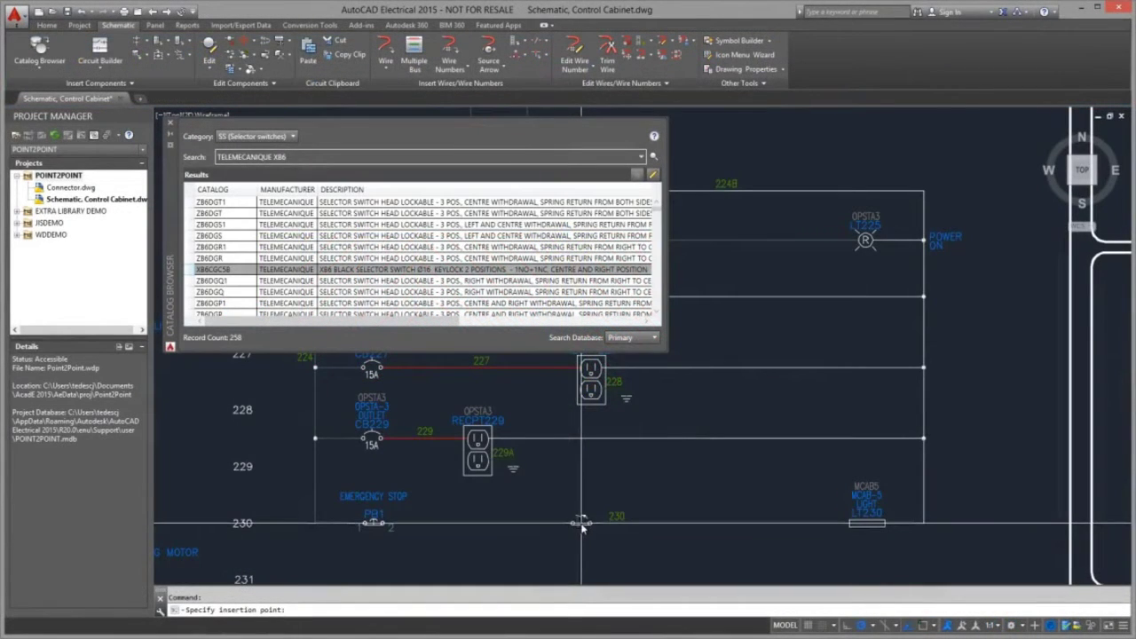
Step: Insert the Telemecanique selector switch SS1 onto the rung 230 wire
{"action": "left_click", "coordinate": [580, 531]}
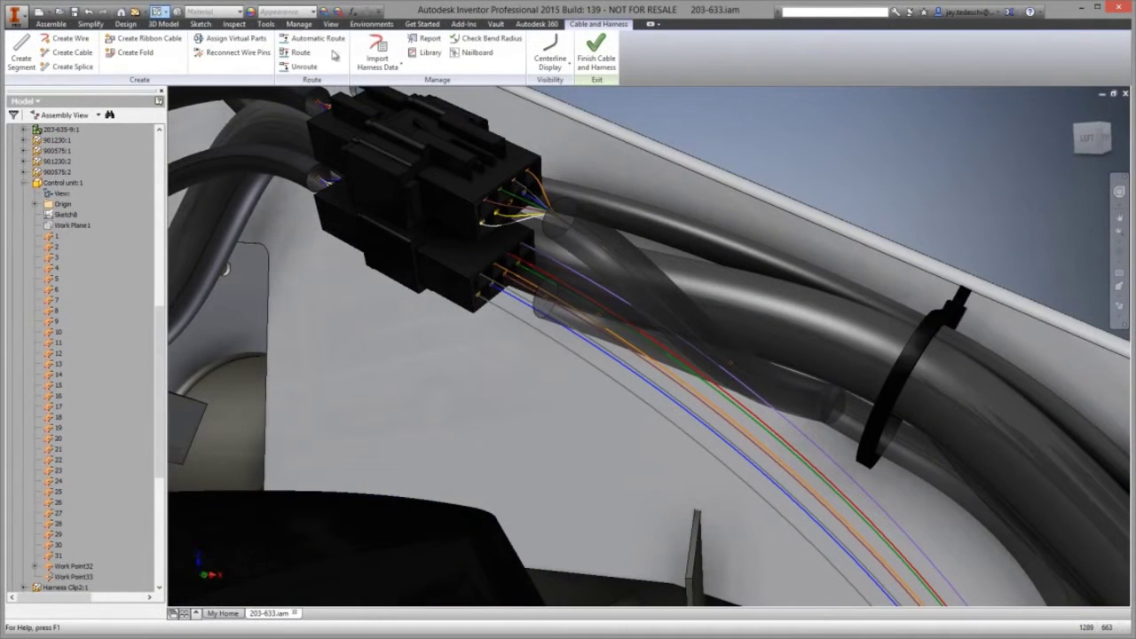
Step: Run Automatic Route on the harness's eight unrouted wires
{"action": "left_click", "coordinate": [323, 44]}
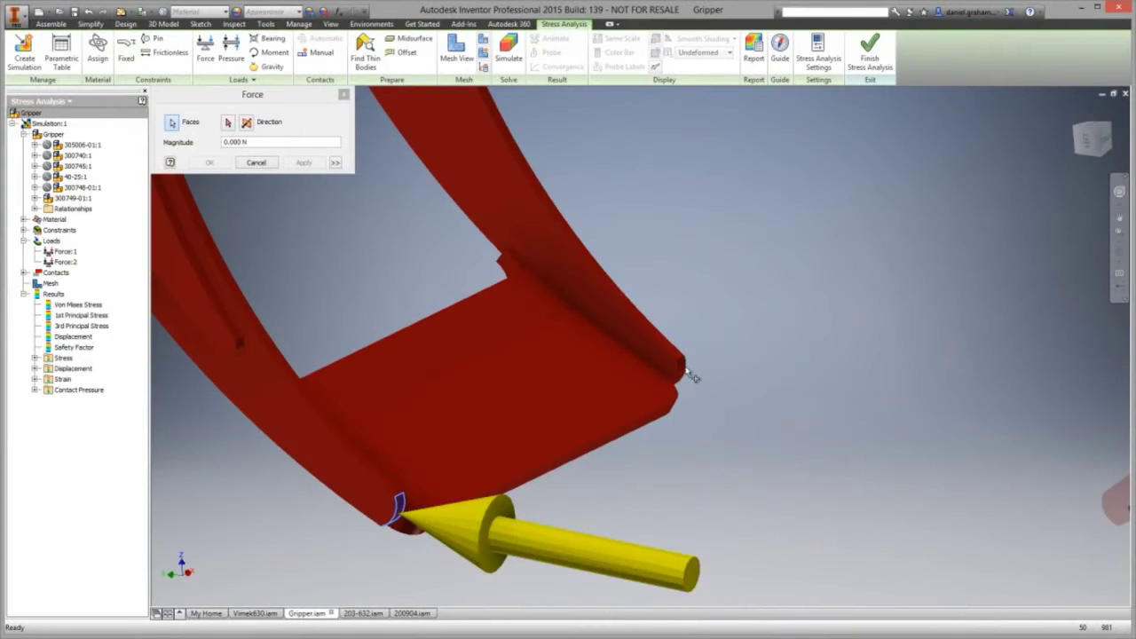
Step: Add the second jaw tip edge to the force and select its Magnitude value
{"action": "left_click", "coordinate": [686, 372]}
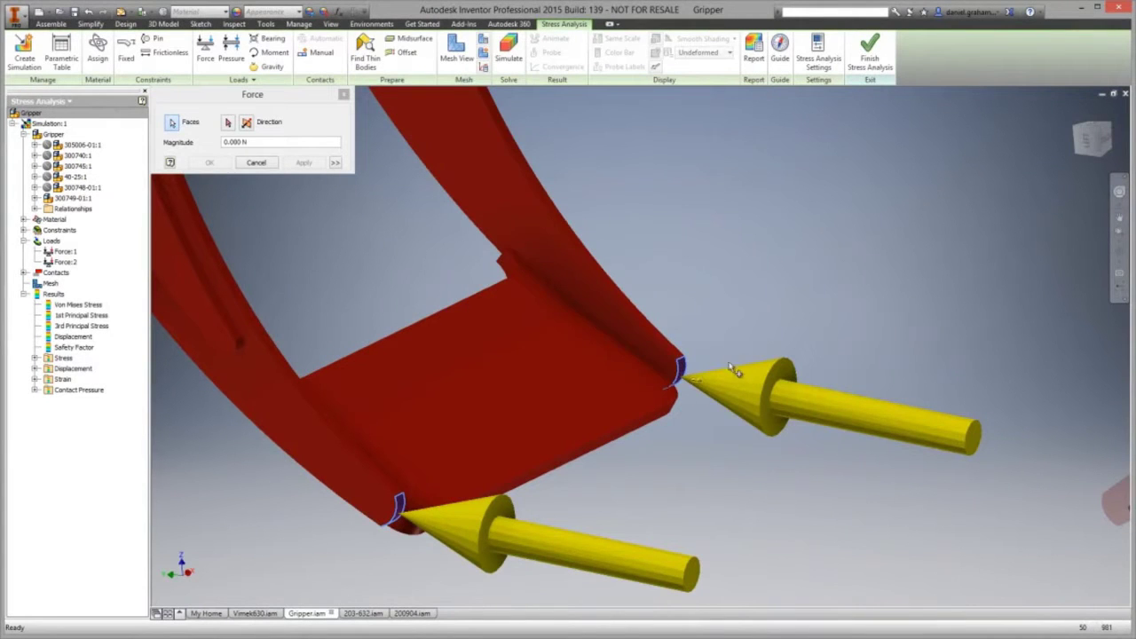
{"action": "left_click", "coordinate": [254, 141]}
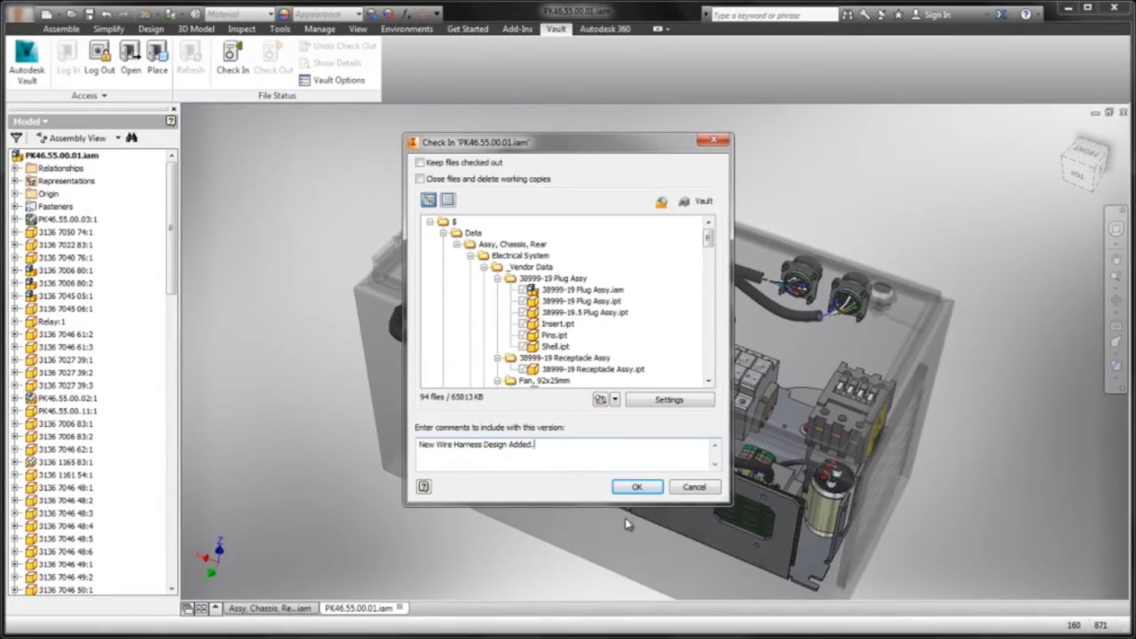
Step: Check in PK46.55.00.01 with comment 'New Wire Harness Design Added.'
{"action": "left_click", "coordinate": [636, 490]}
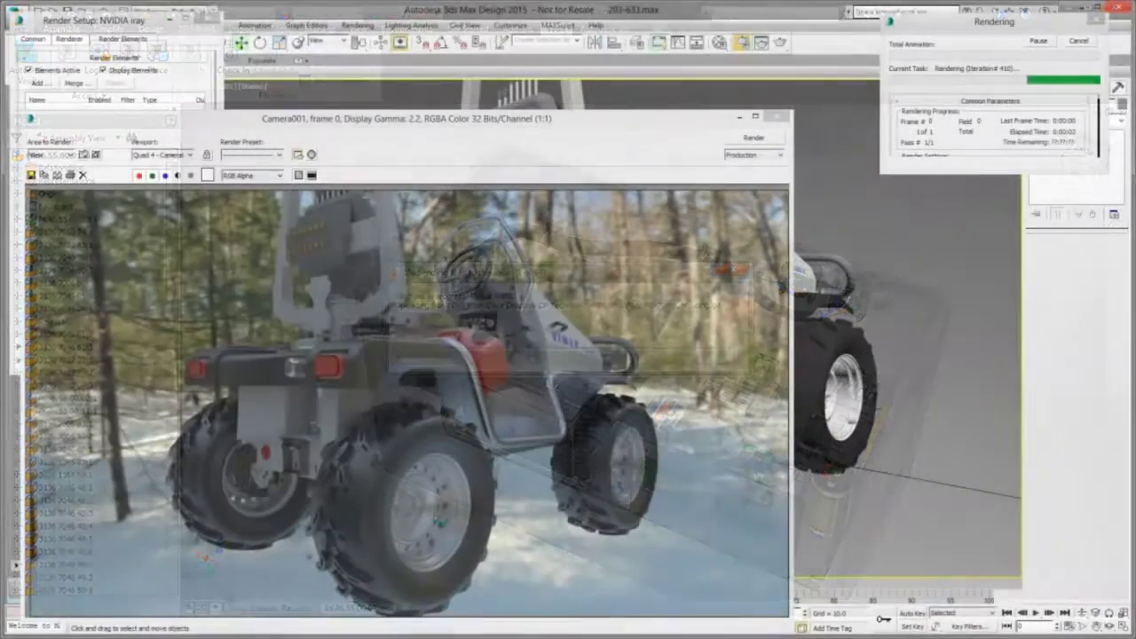